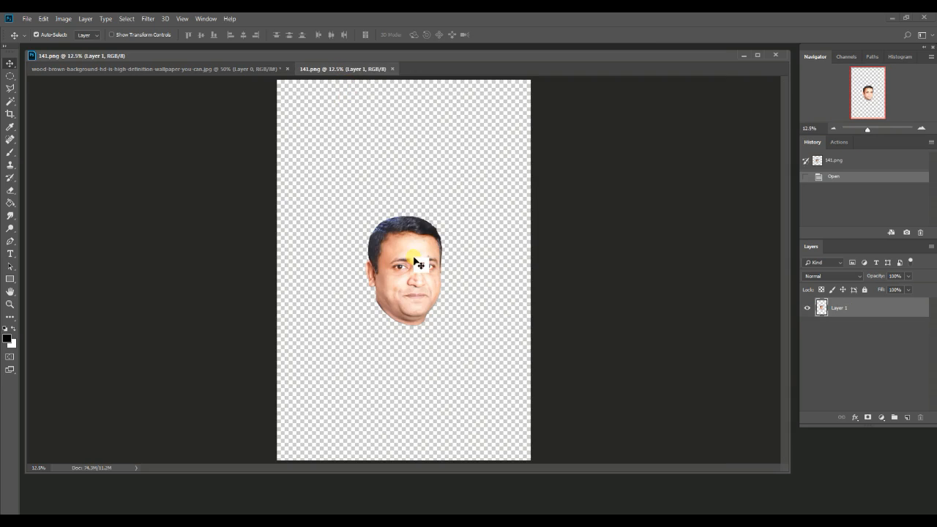
Step: Bring the cut-out face from 141.png into the wood background document and position it near the centre
drag(410, 253, 287, 186)
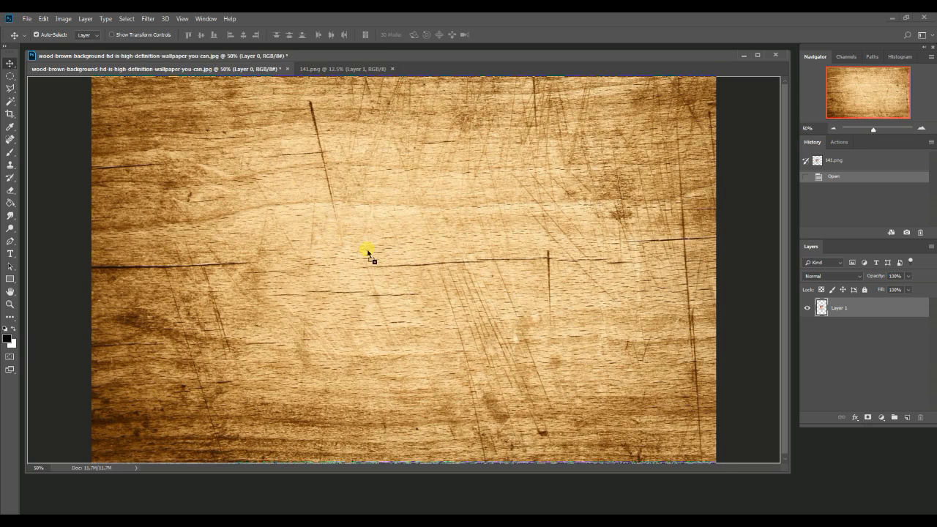
drag(388, 260, 381, 261)
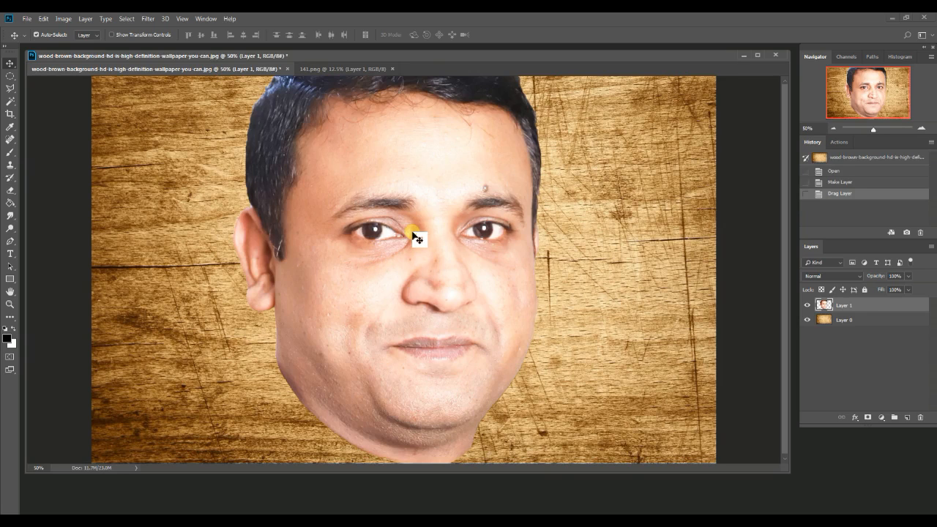
mouse_move(415, 232)
mouse_down()
mouse_move(412, 254)
mouse_move(420, 248)
mouse_up()
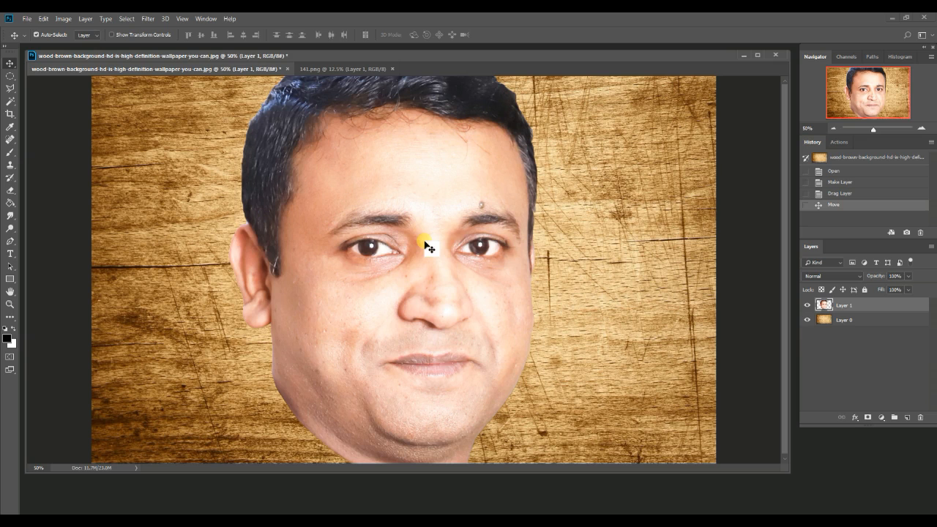
Step: Free-transform the face layer down to about 57% width and 55% height over the wood background
key(ctrl+t)
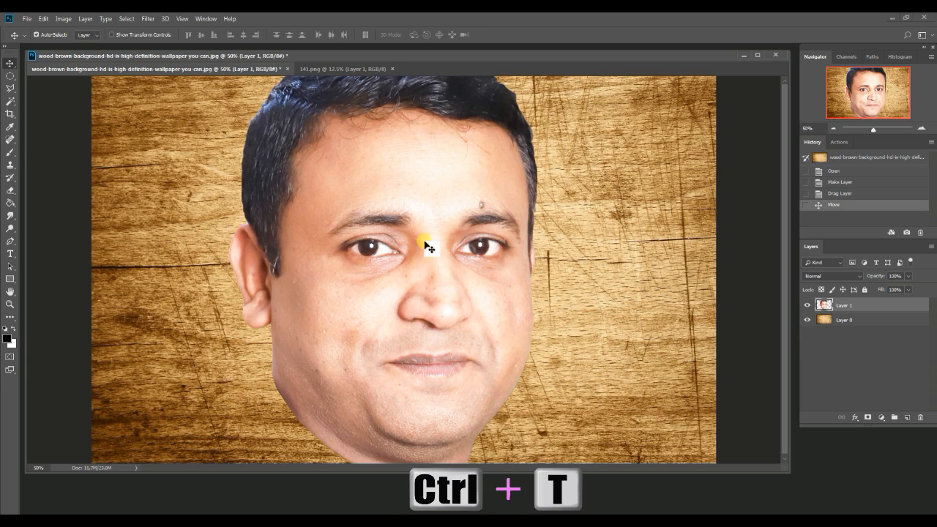
drag(428, 192, 440, 260)
drag(540, 89, 446, 189)
drag(515, 132, 495, 193)
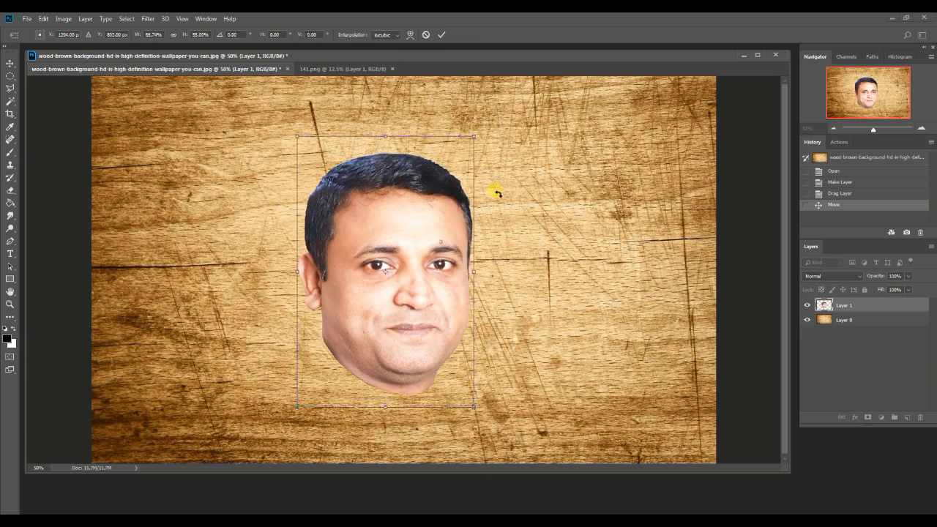
Step: Flip the face horizontally and settle it at about 57% height in the upper middle of the wood background
drag(412, 222, 443, 183)
right_click(427, 231)
click(461, 349)
mouse_move(503, 372)
mouse_down()
mouse_move(491, 372)
mouse_move(500, 380)
mouse_up()
drag(443, 281, 449, 277)
drag(505, 242, 509, 243)
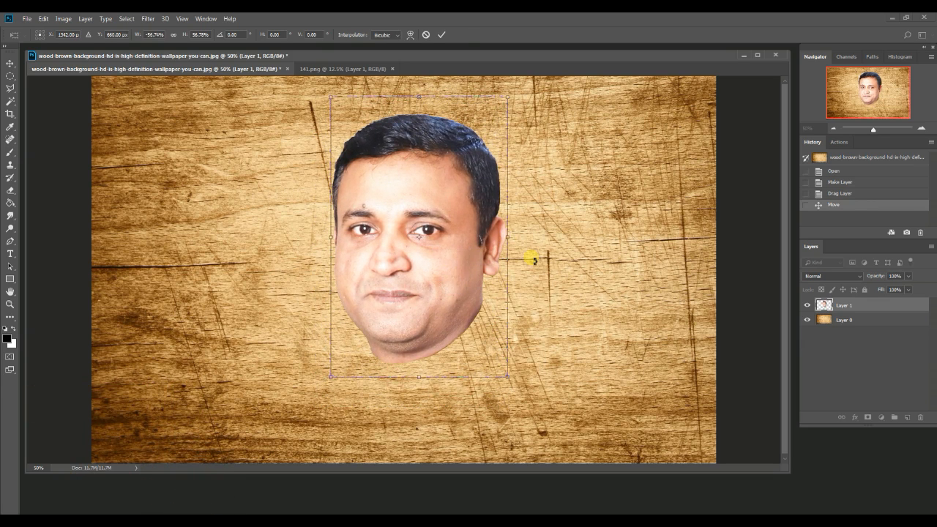
key(Return)
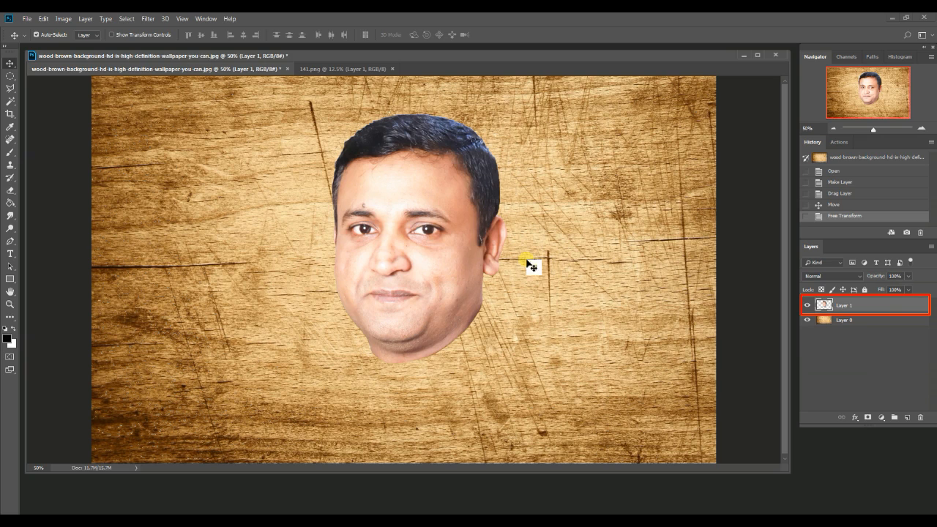
Step: Add a Black & White adjustment layer with the Default preset above the face layer
click(532, 265)
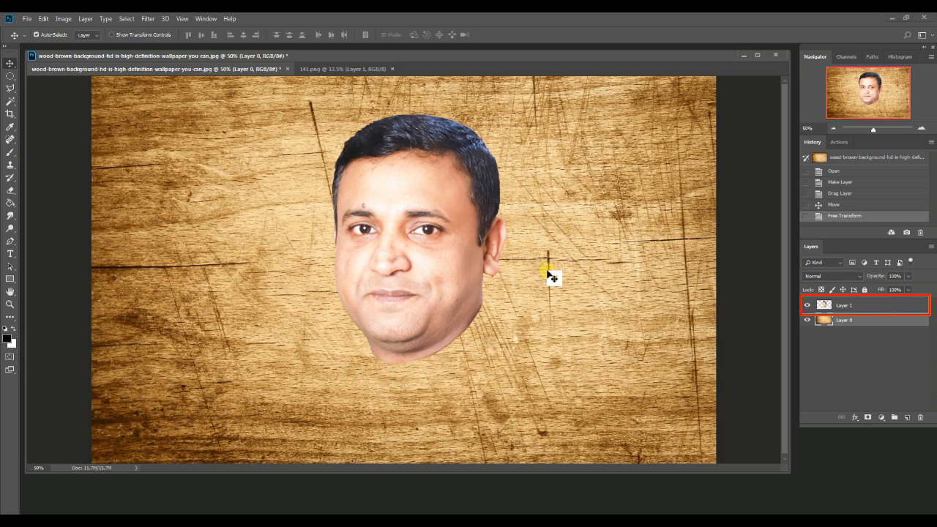
click(848, 306)
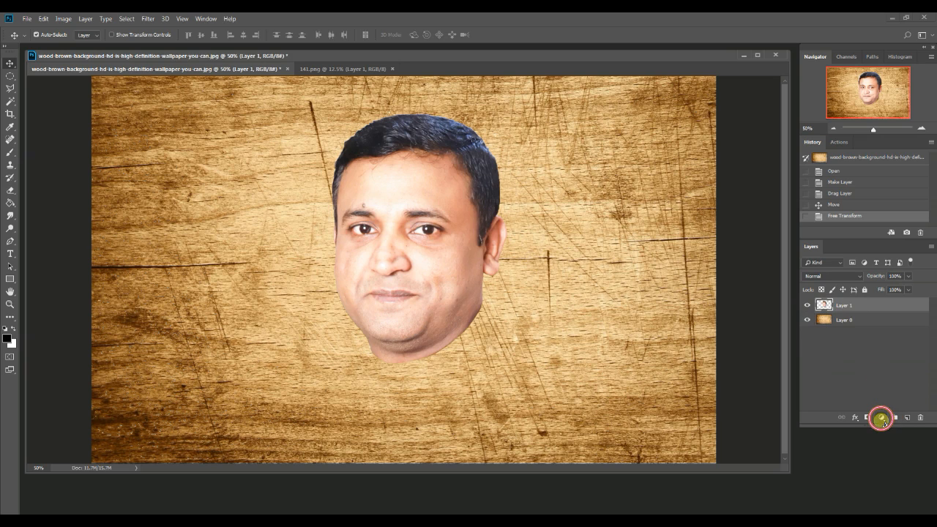
click(882, 416)
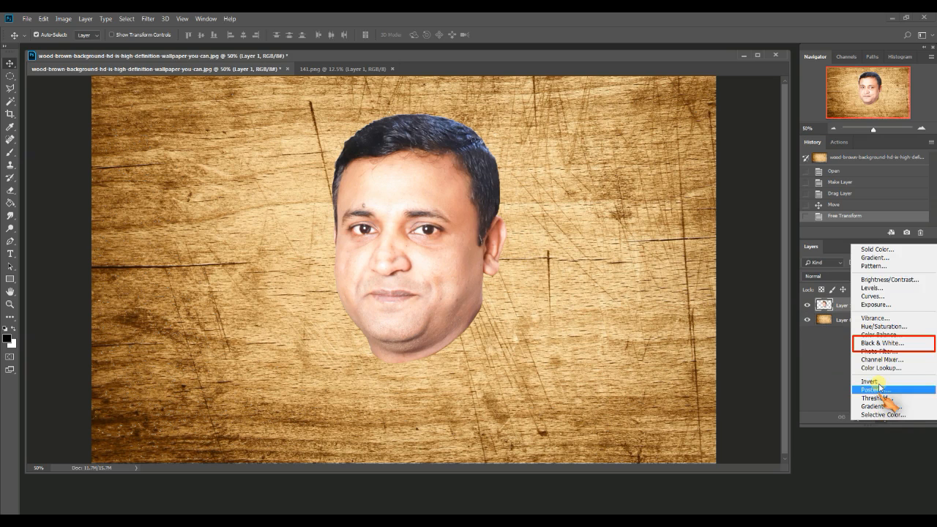
click(880, 342)
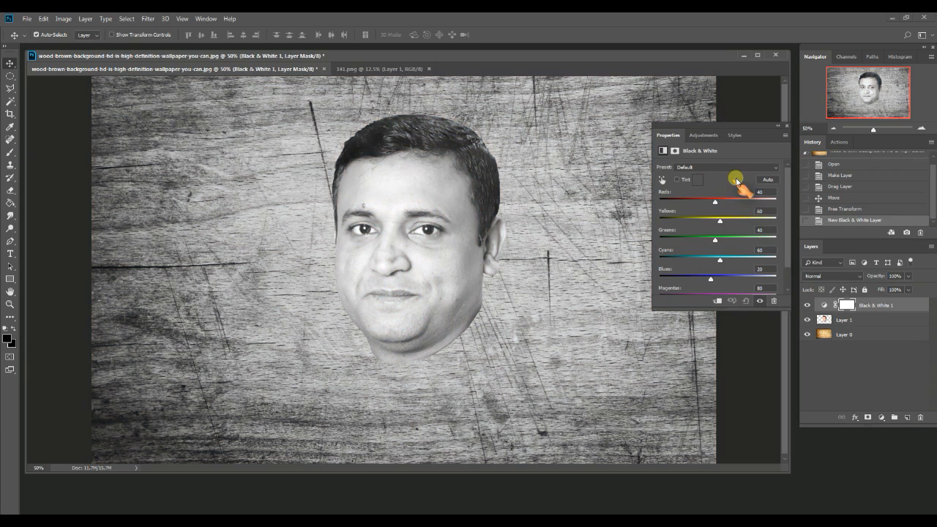
click(787, 128)
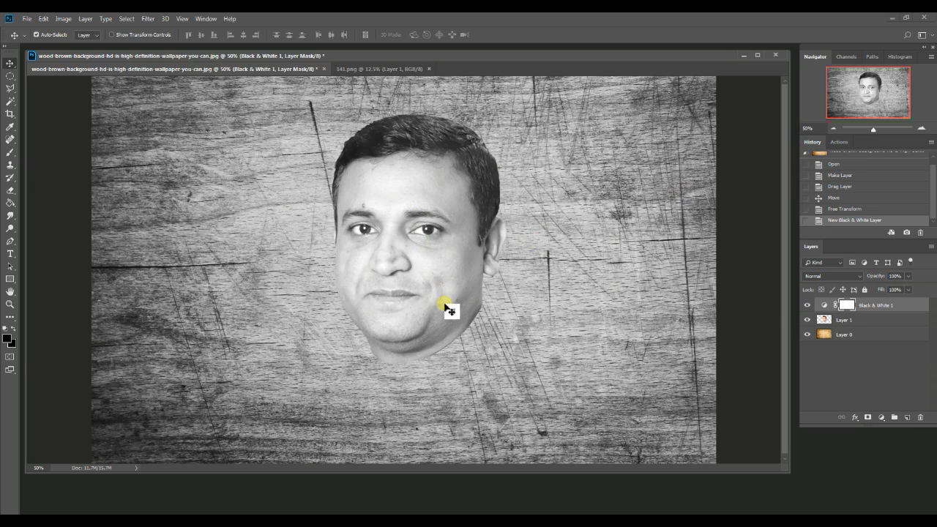
Step: Convert the Black & White 1 adjustment and the face layer together into one smart object
click(905, 310)
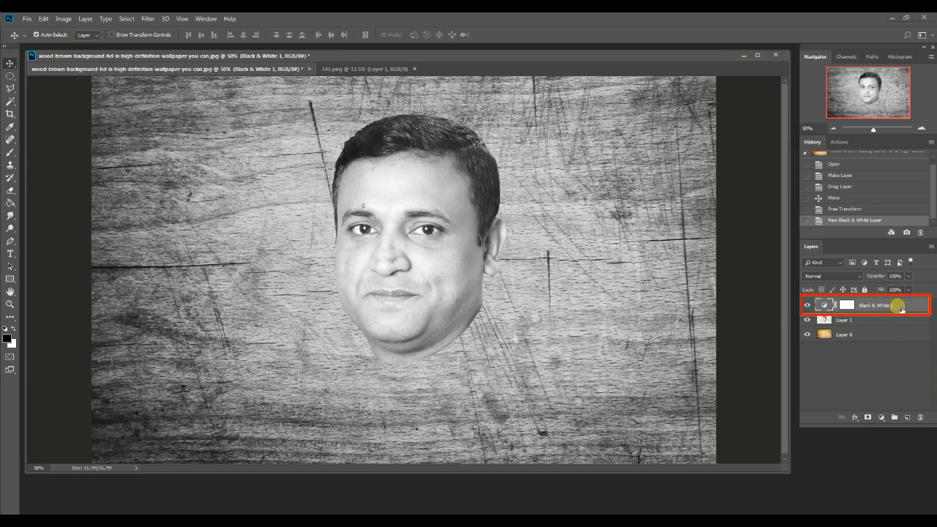
click(849, 307)
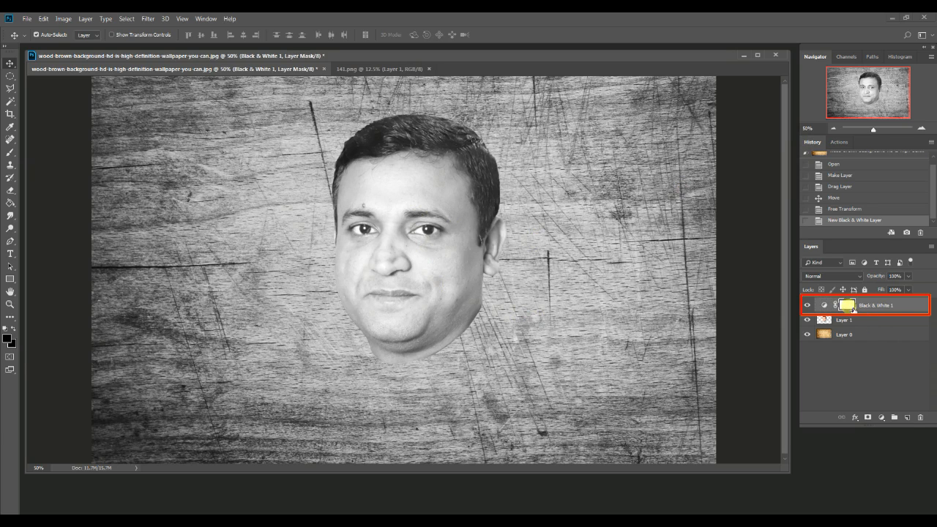
shift+click(892, 320)
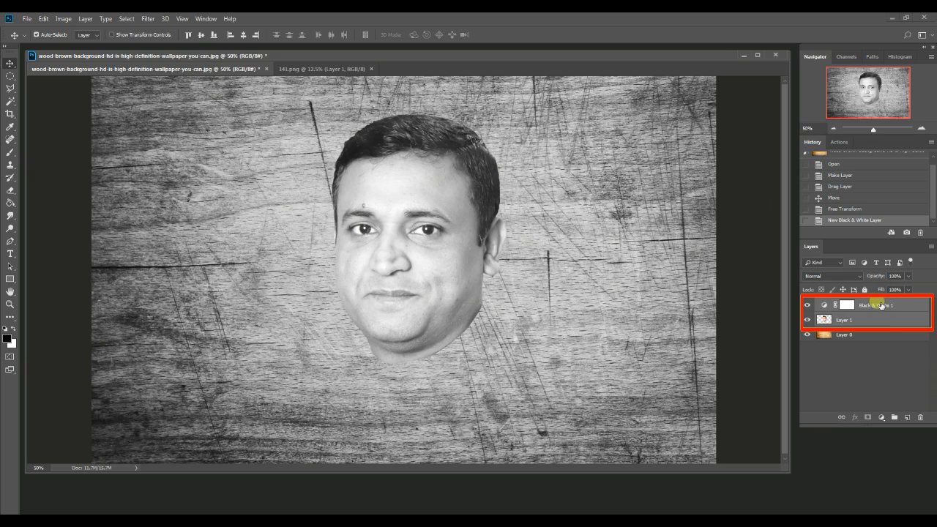
right_click(885, 315)
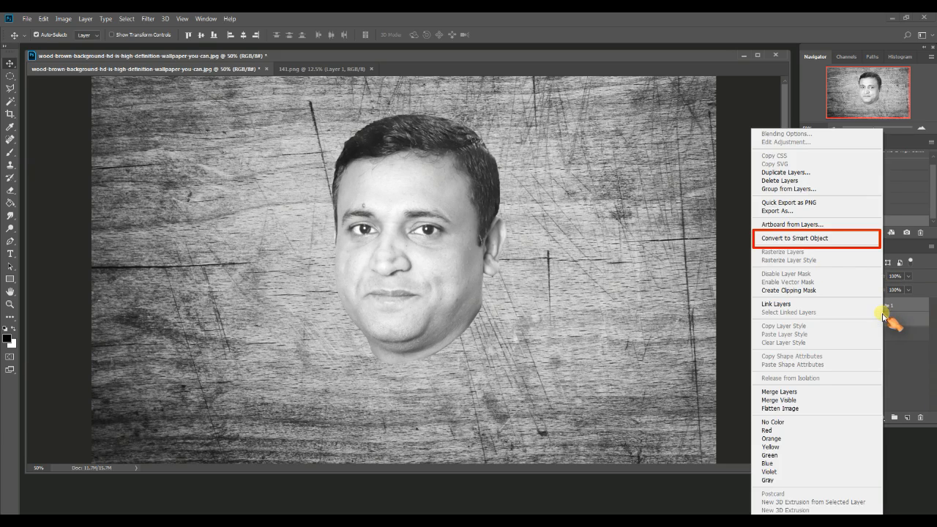
click(813, 241)
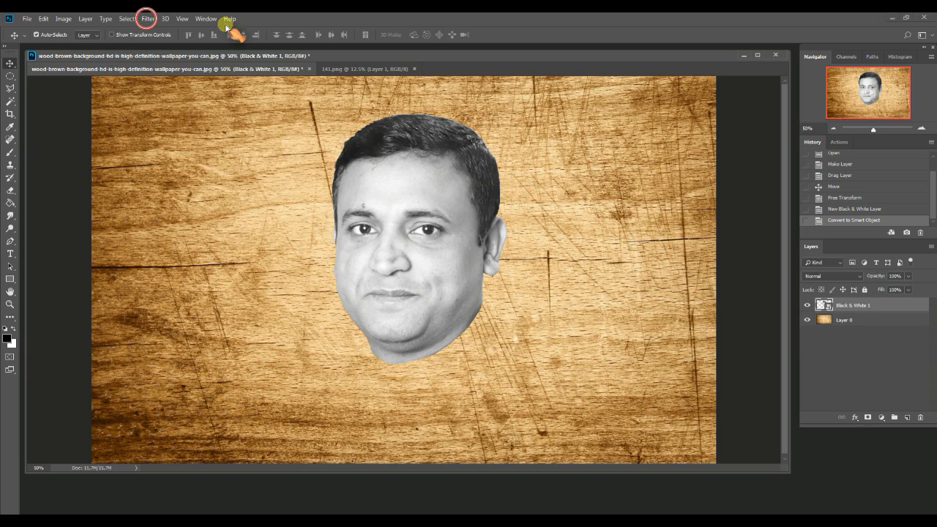
Step: Apply the Filter Gallery's Photocopy sketch filter to the face with Detail 19 and Darkness 50
click(150, 19)
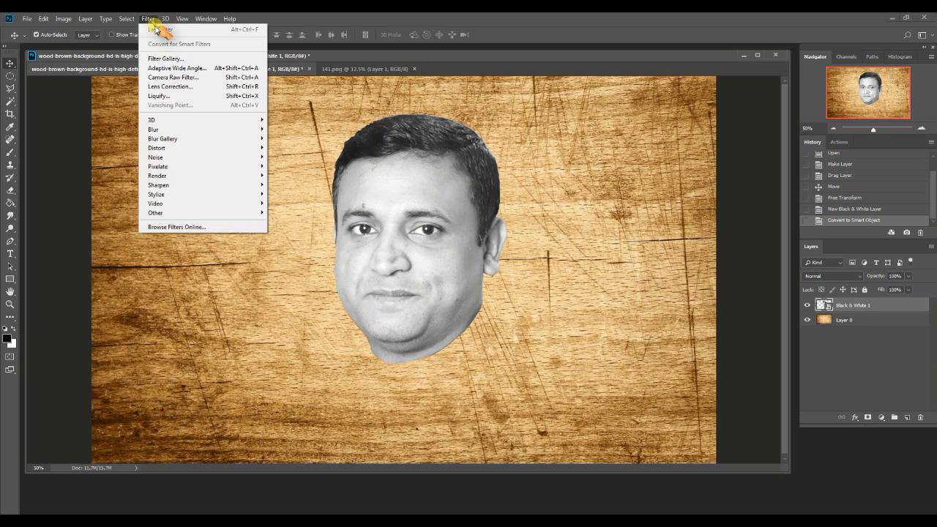
click(167, 60)
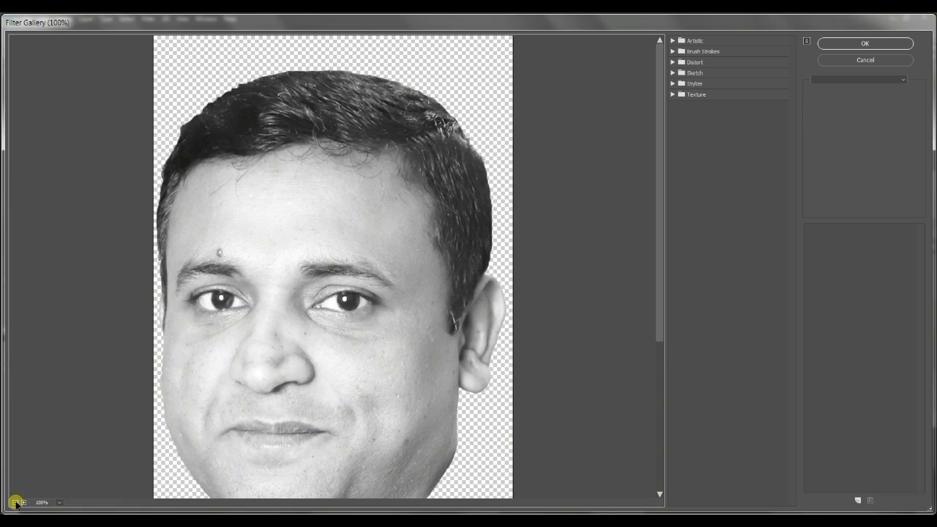
click(16, 502)
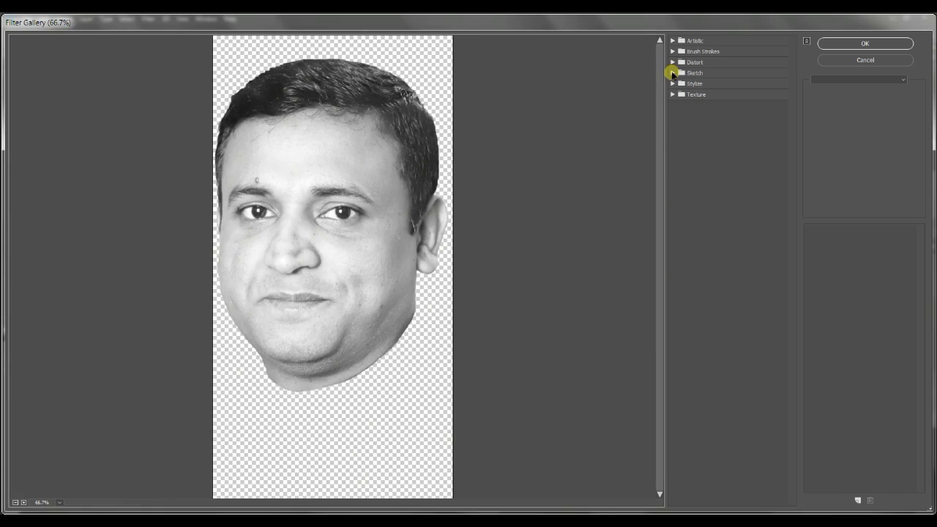
click(674, 72)
click(767, 157)
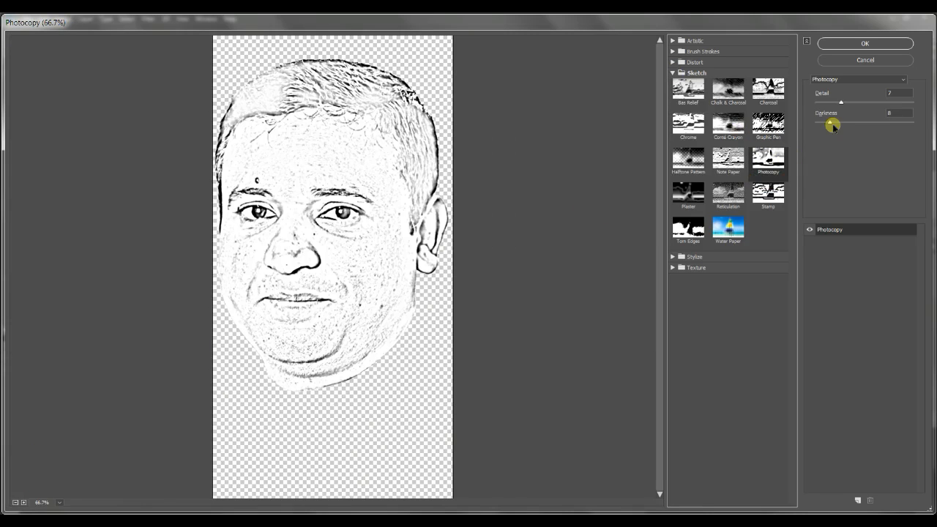
drag(828, 122, 913, 122)
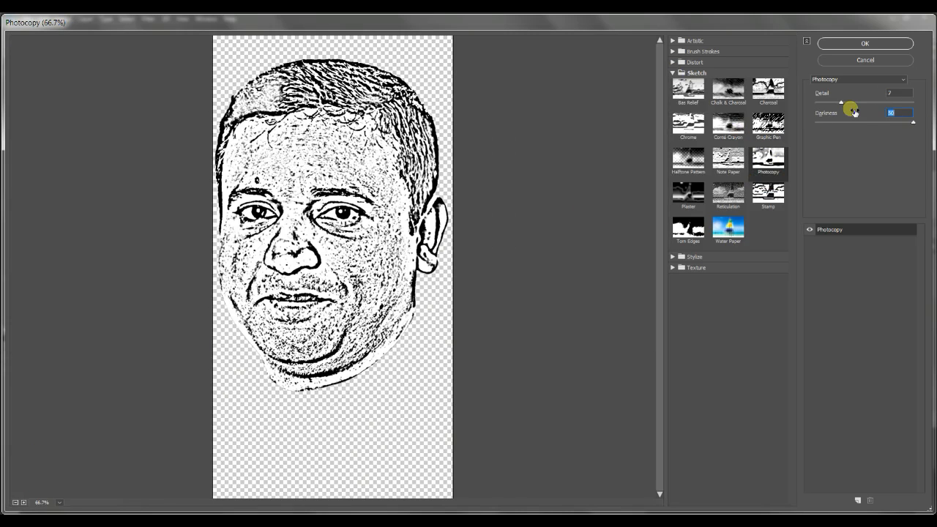
drag(846, 104, 893, 103)
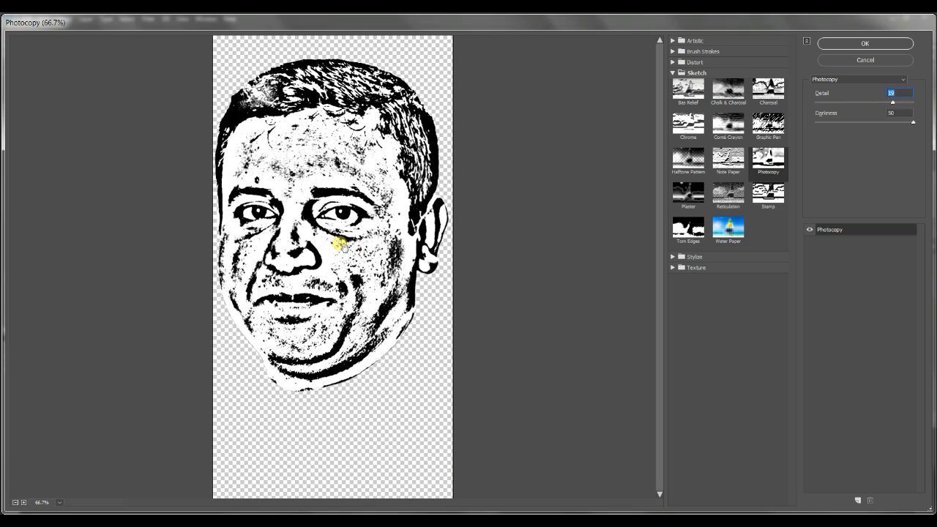
click(864, 43)
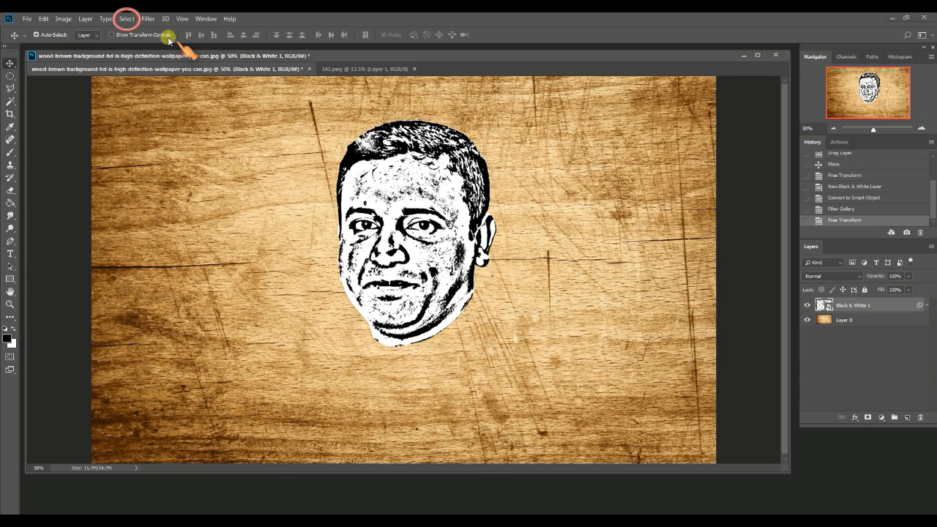
Step: Select the image's shadows with Color Range, using Fuzziness 15% and Range 22
click(128, 20)
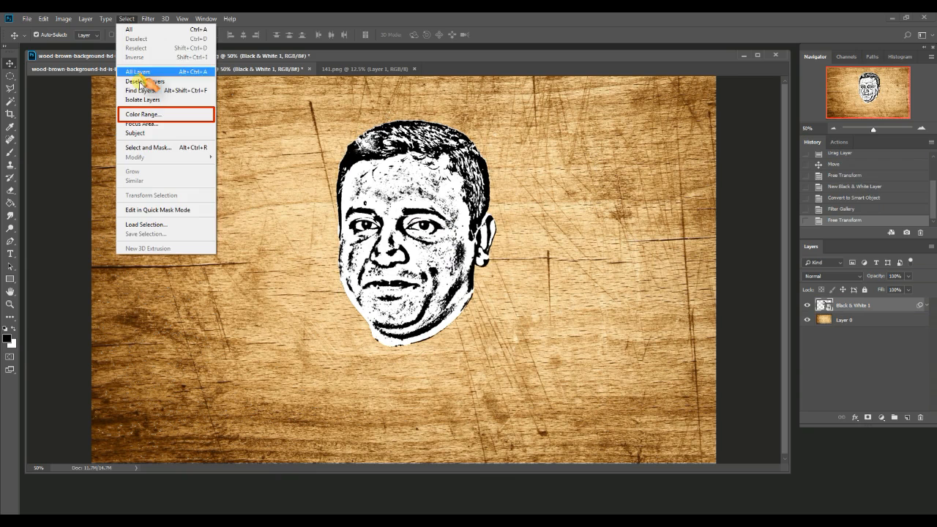
click(142, 115)
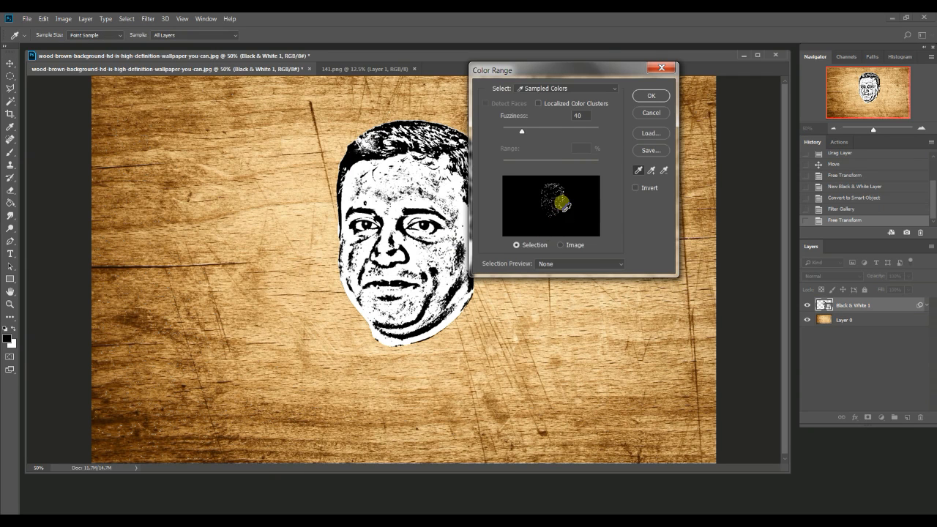
click(614, 88)
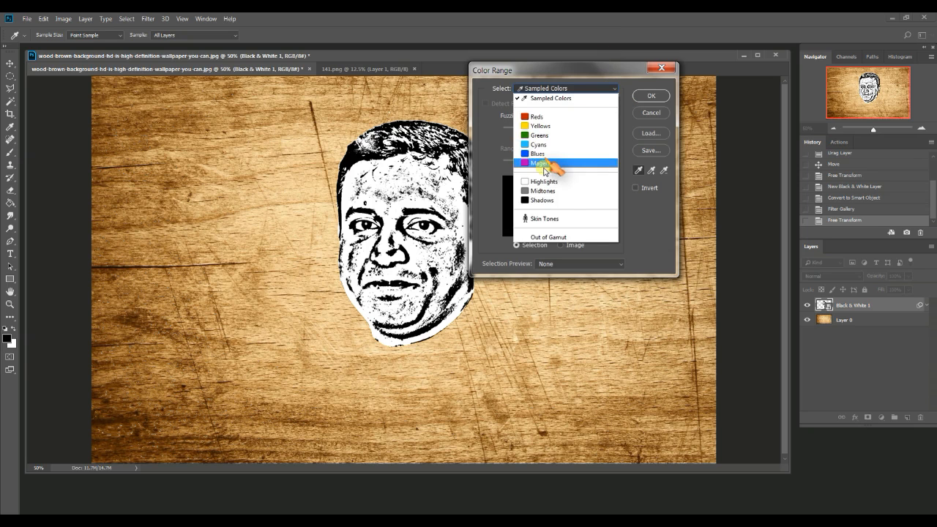
click(546, 200)
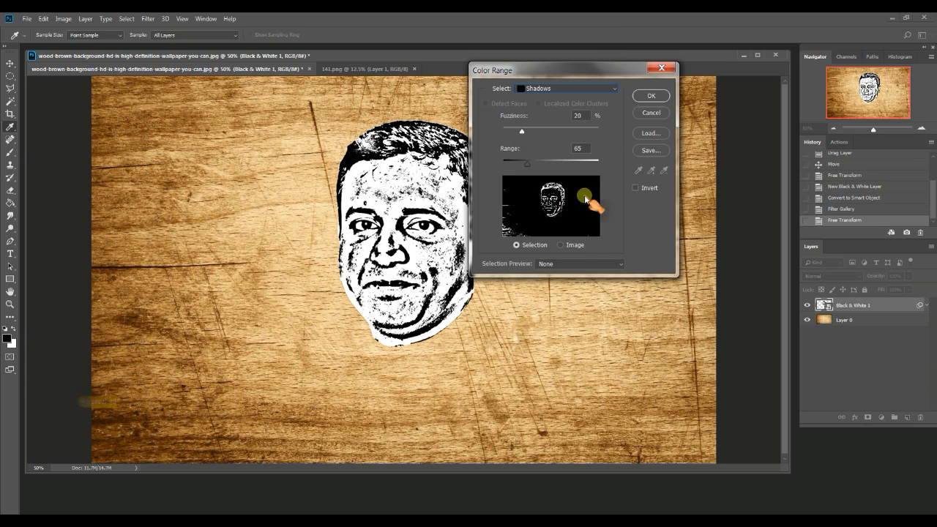
drag(522, 132, 518, 134)
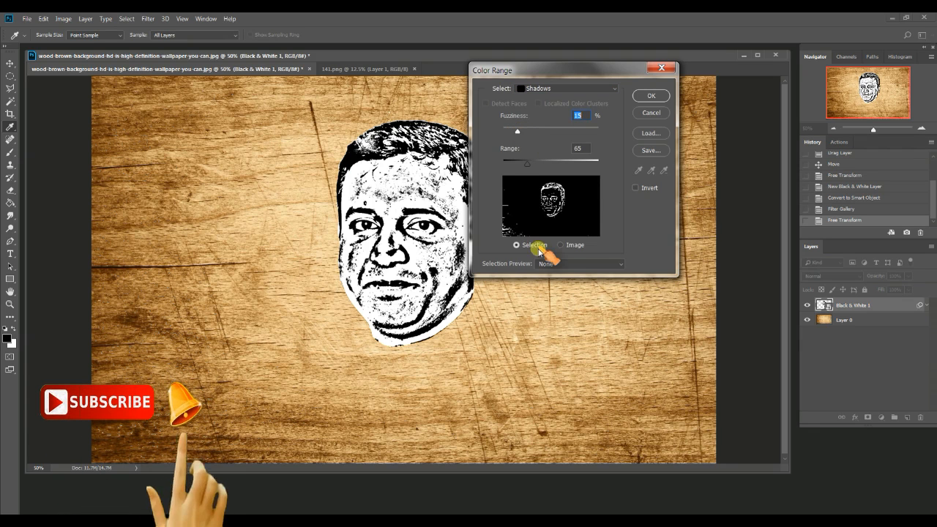
drag(527, 164, 512, 170)
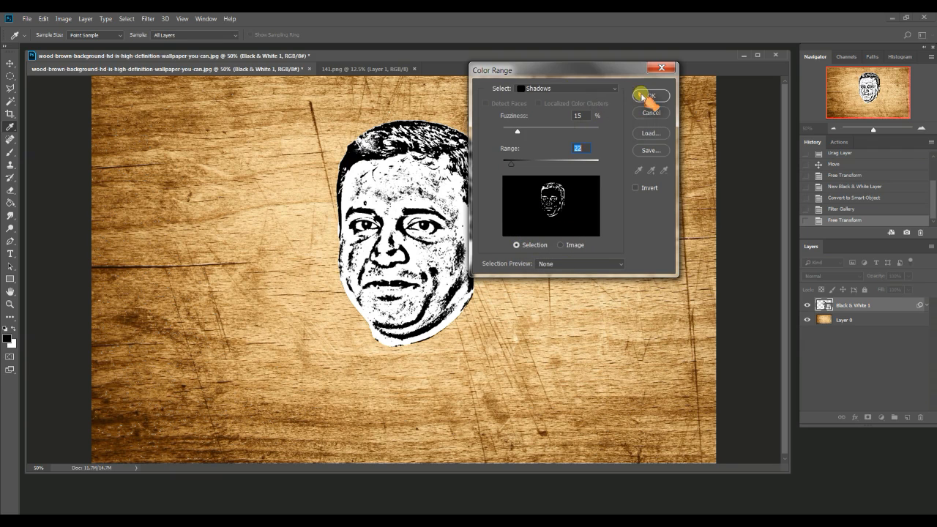
drag(637, 70, 703, 74)
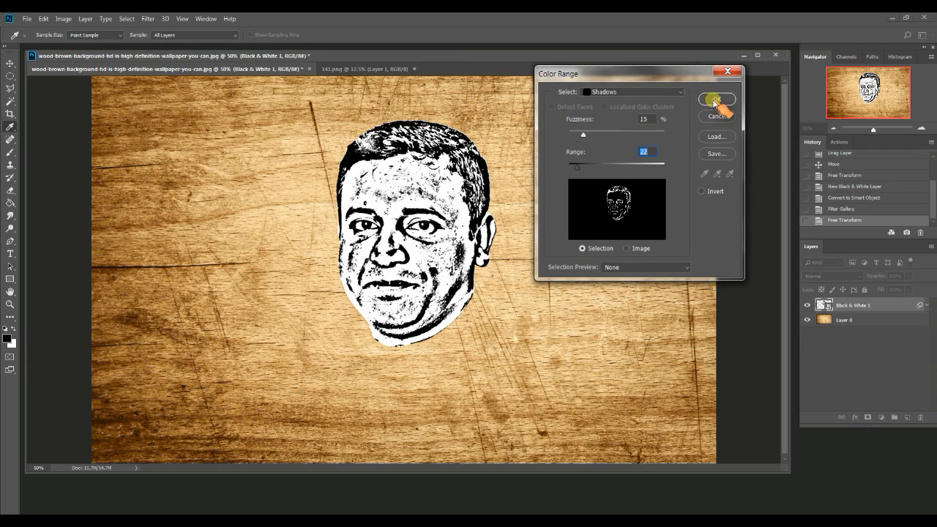
click(710, 101)
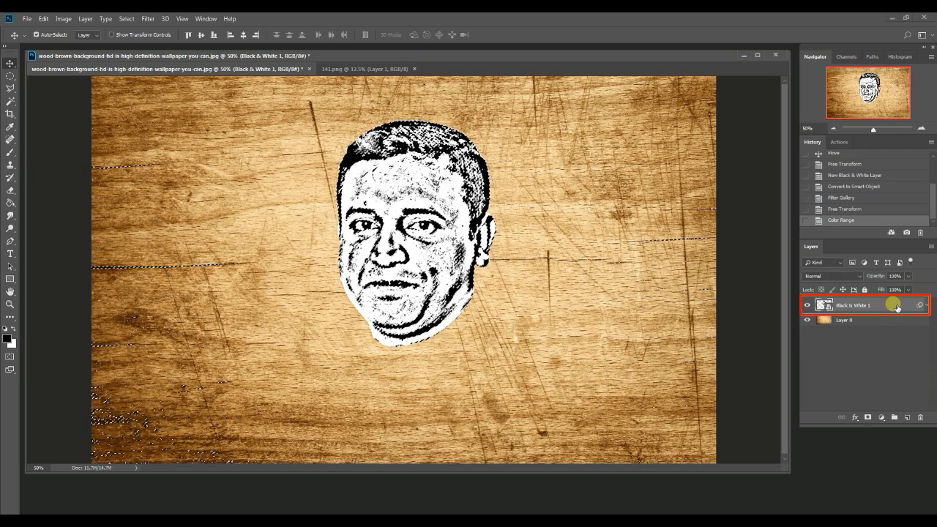
Step: Create a new layer above the face and fill the shadow selection with black as the background colour
click(908, 417)
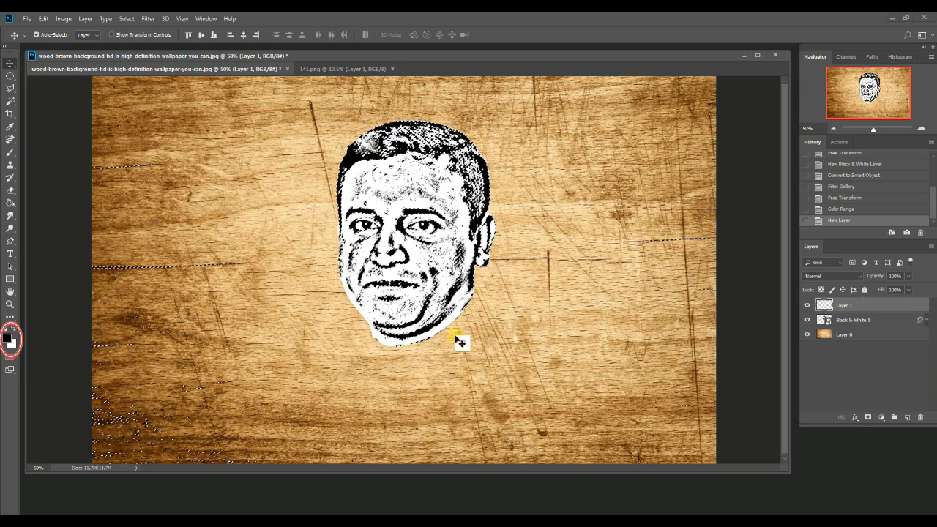
click(14, 330)
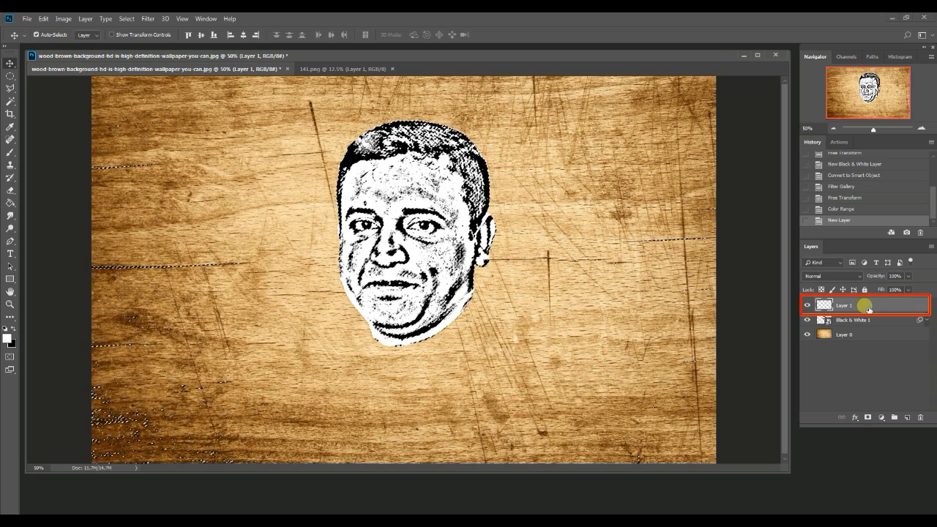
key(ctrl+BackSpace)
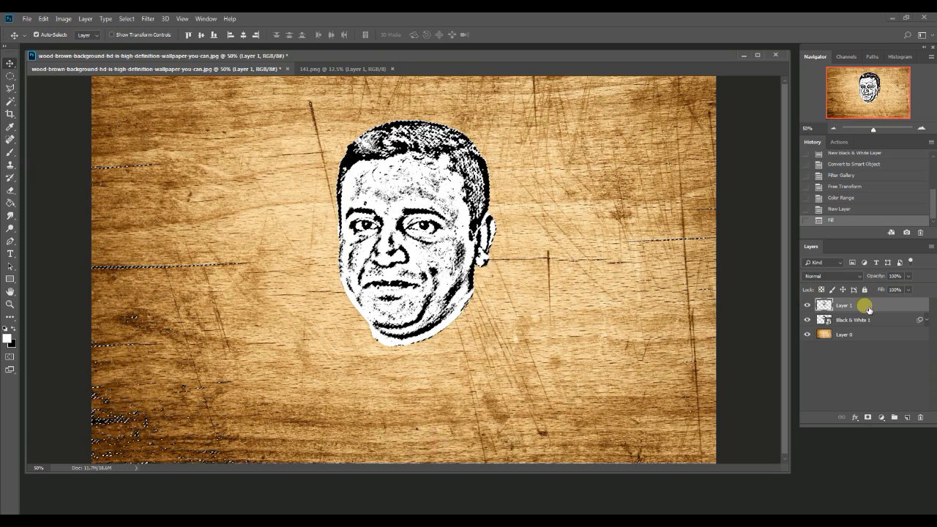
Step: Hide the Black & White 1 layer and set Layer 1's blend mode to Soft Light
click(808, 320)
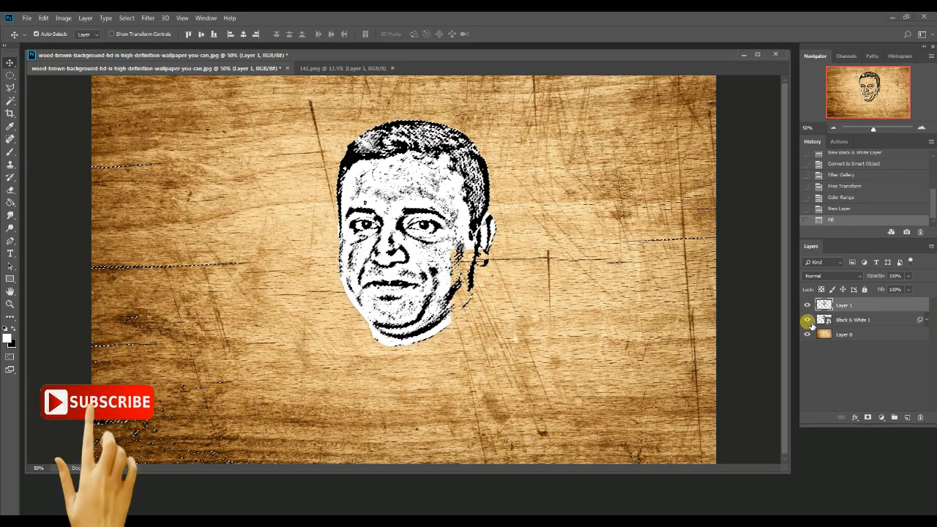
click(808, 320)
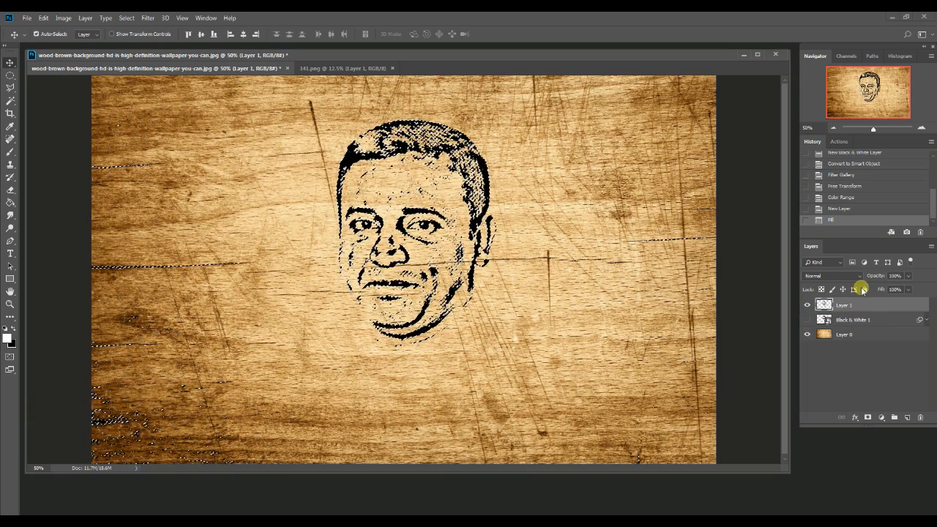
click(861, 279)
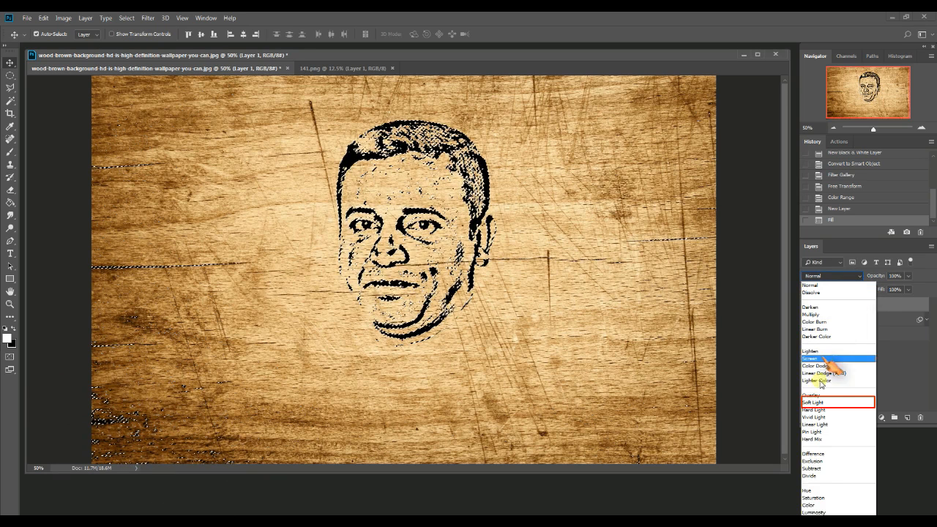
click(822, 404)
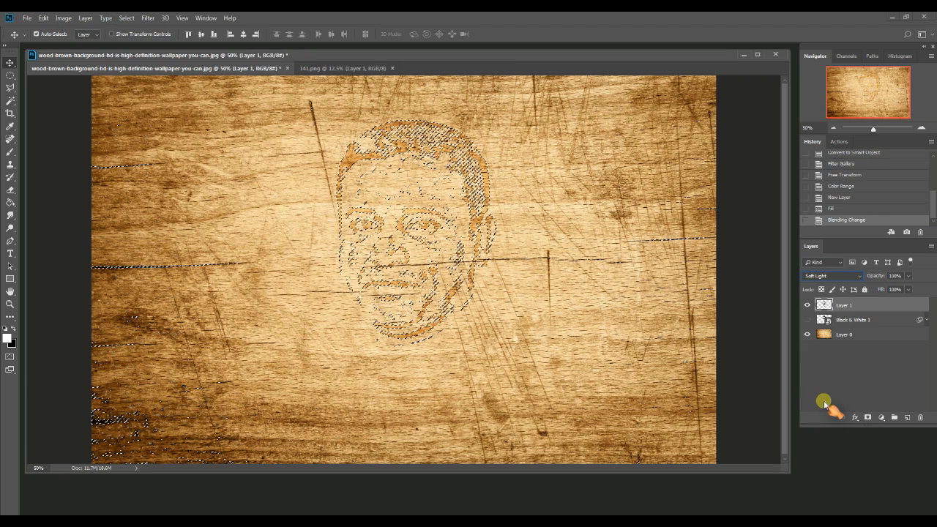
Step: Clear the selection and duplicate Layer 1 within the same document
key(ctrl+d)
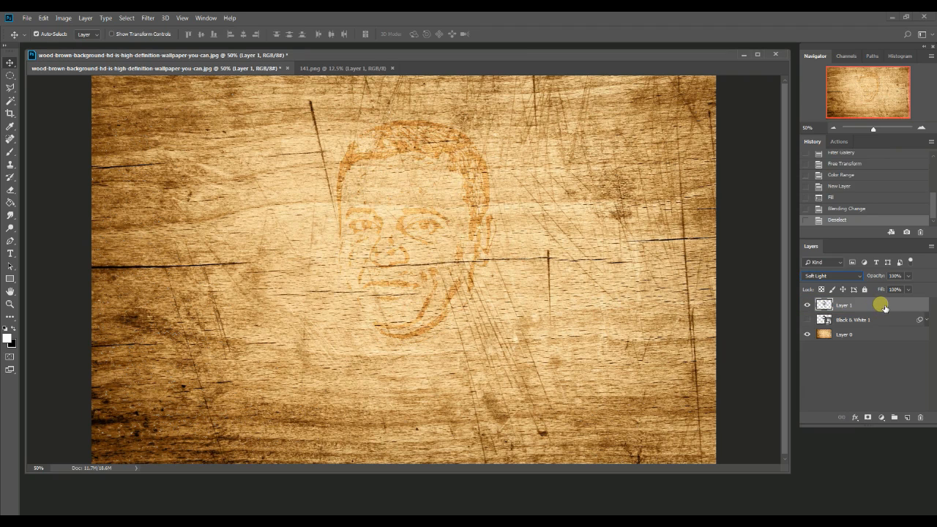
right_click(885, 308)
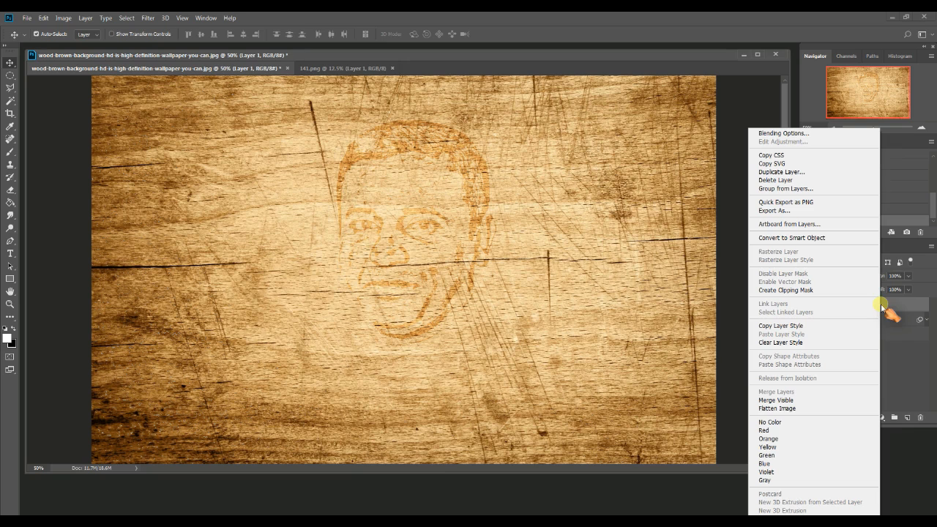
click(788, 173)
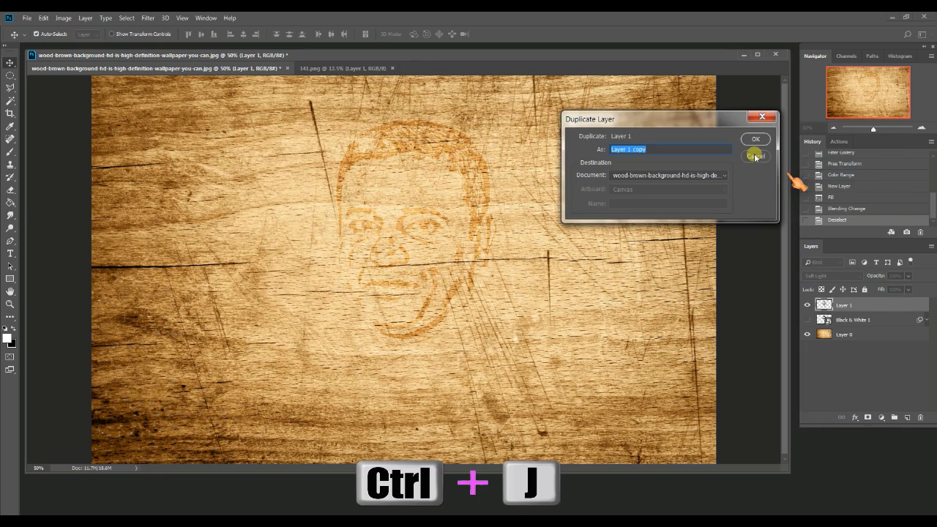
click(756, 141)
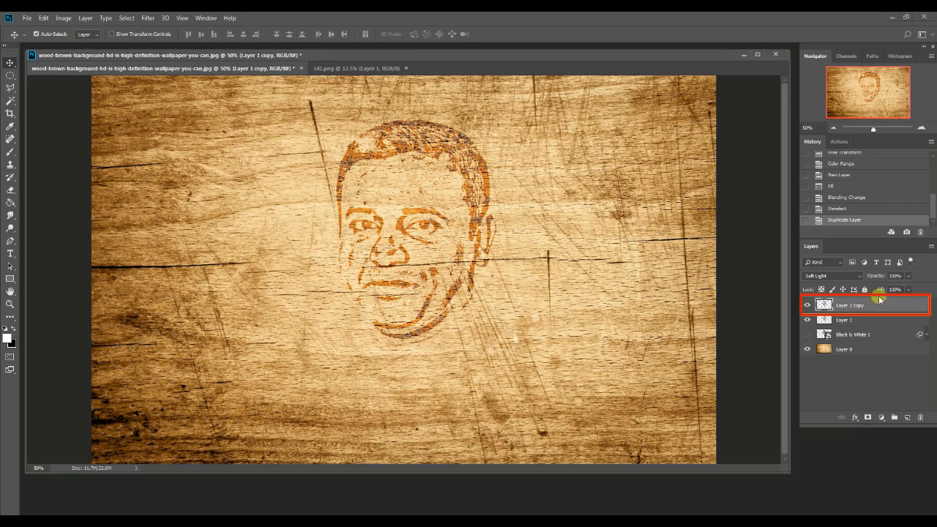
Step: Set the opacity of the duplicated portrait layer to 75%
click(908, 276)
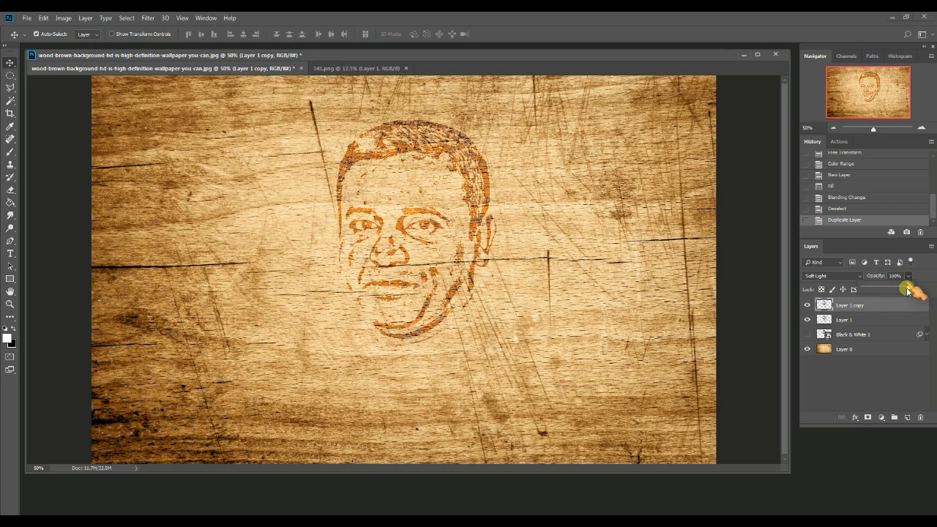
mouse_move(912, 290)
mouse_down()
mouse_move(894, 291)
mouse_move(912, 292)
mouse_up()
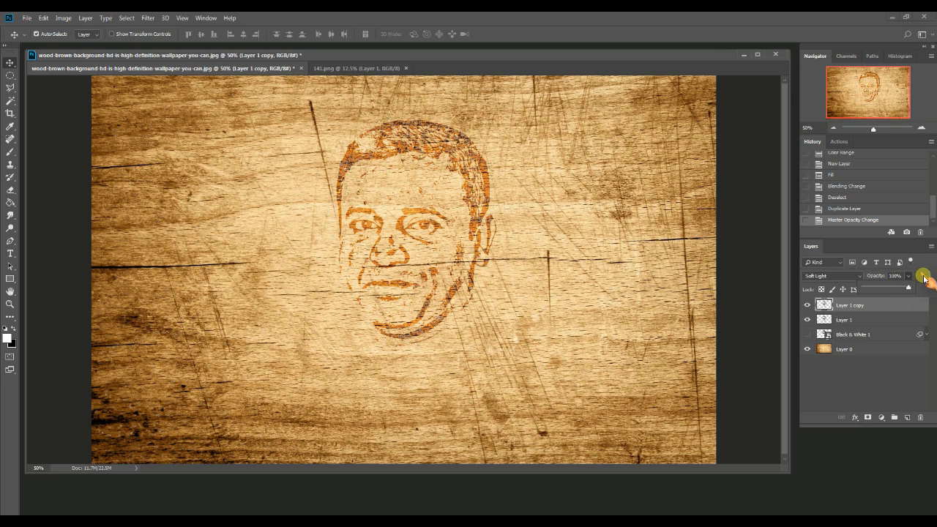
click(923, 281)
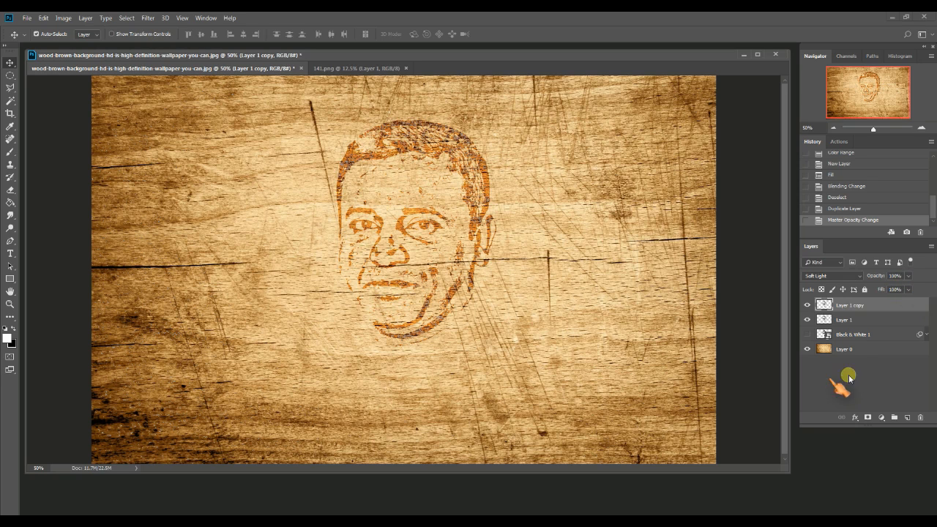
key(7)
key(5)
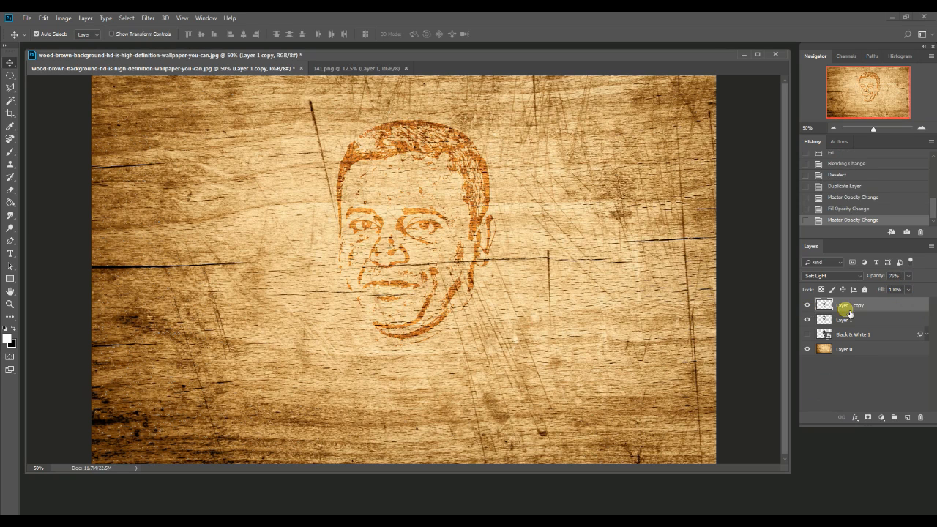
Step: Add a Bevel & Emboss effect to Layer 1 with Direction Down, Size 5 px and Angle 145°, and collapse its effects list
click(878, 323)
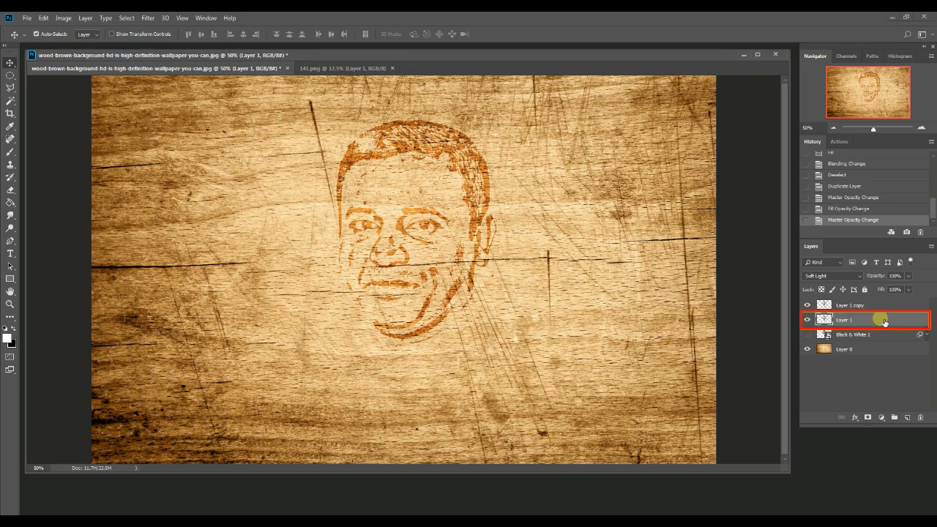
click(857, 421)
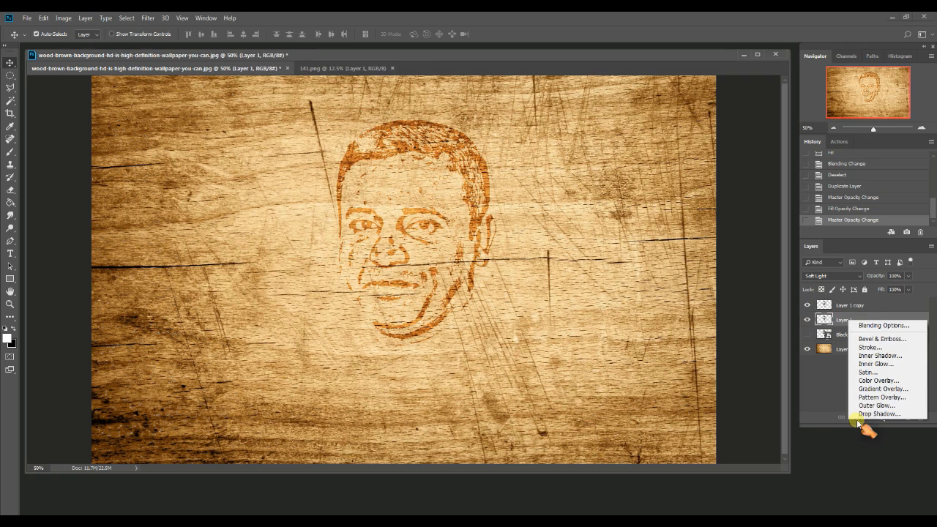
click(866, 340)
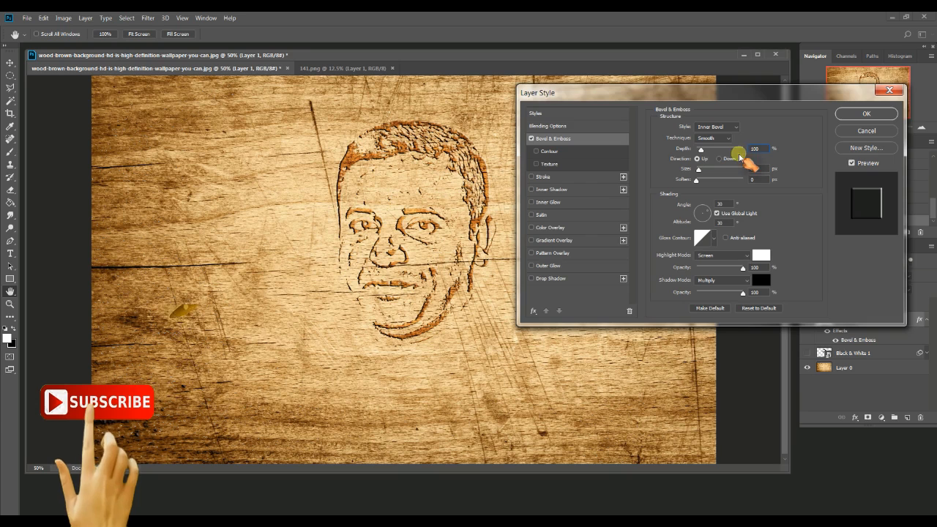
click(719, 158)
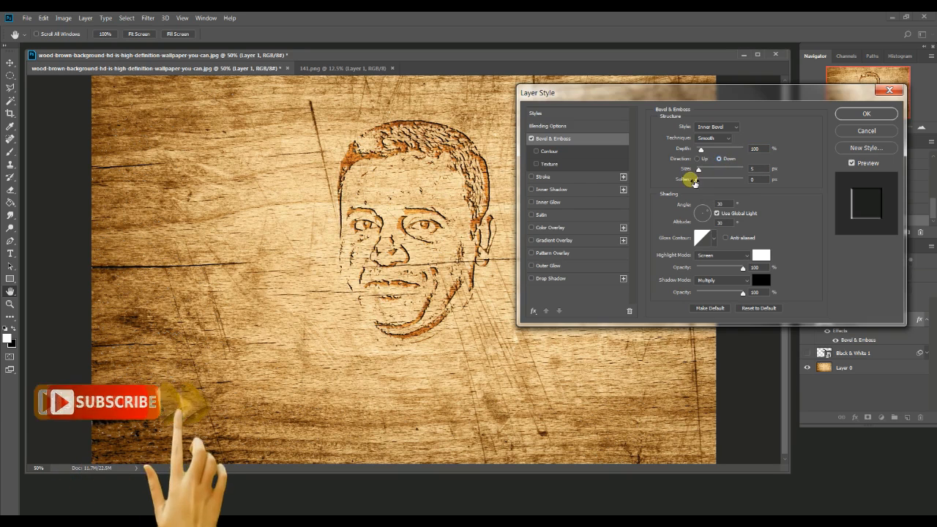
drag(699, 170, 699, 174)
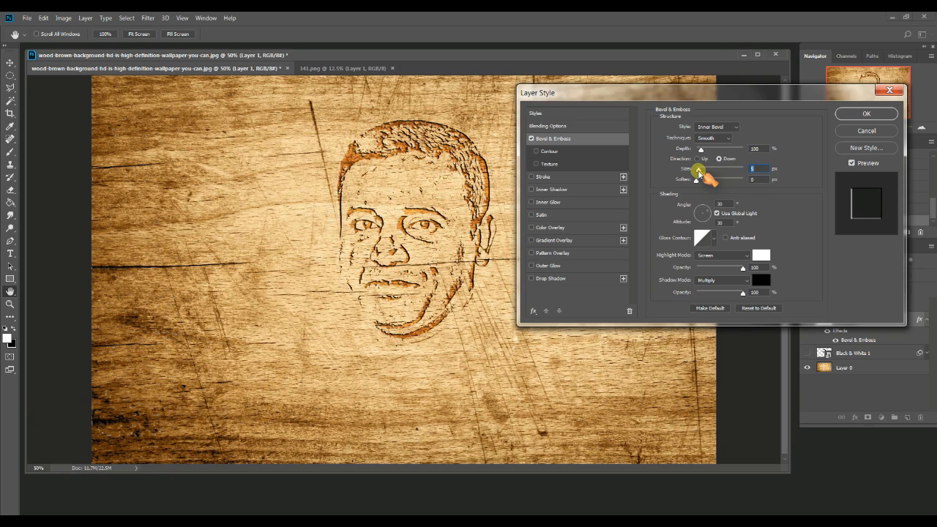
drag(726, 203, 714, 205)
text(140)
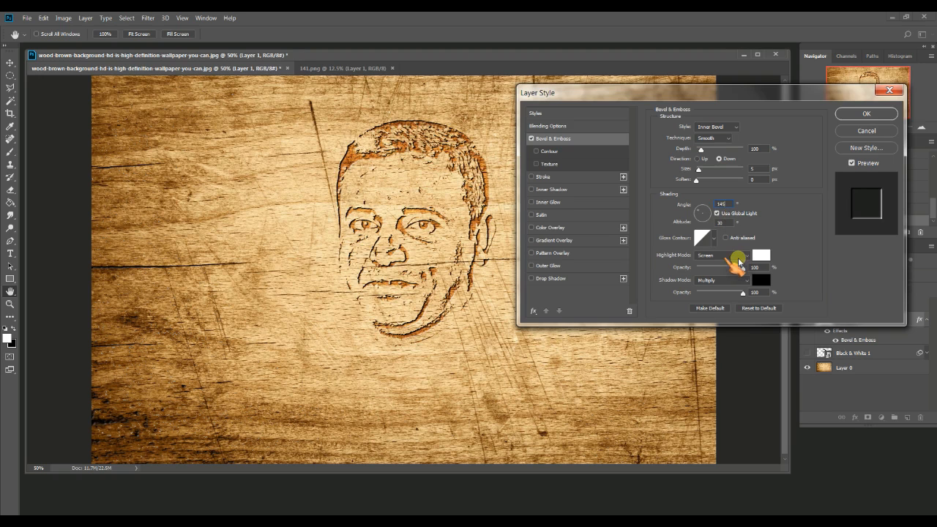
drag(744, 268, 762, 292)
click(862, 114)
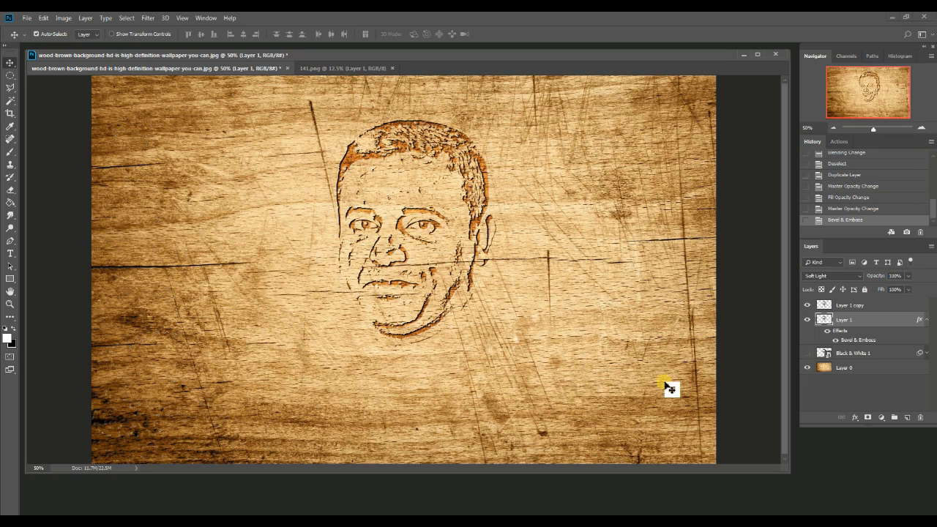
click(928, 323)
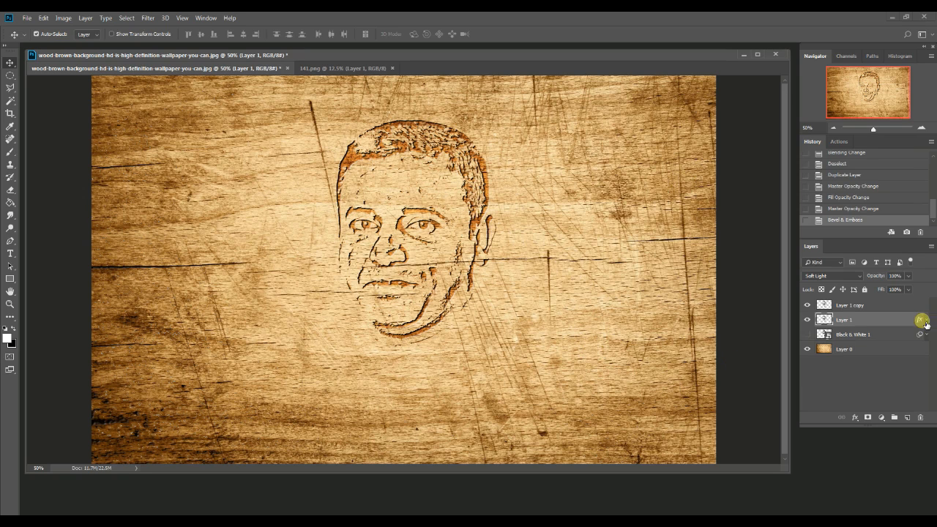